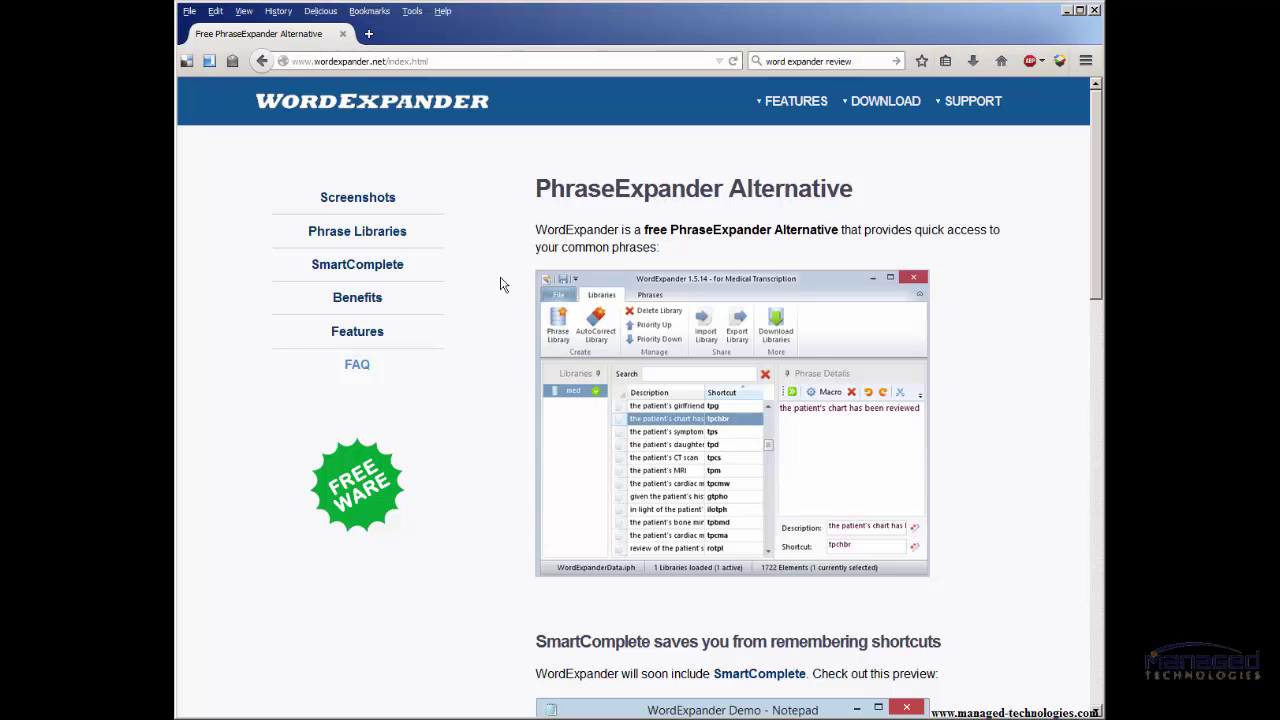
Open the Download Libraries page and scroll down its libraries table and back up
{"action": "left_click", "coordinate": [364, 235]}
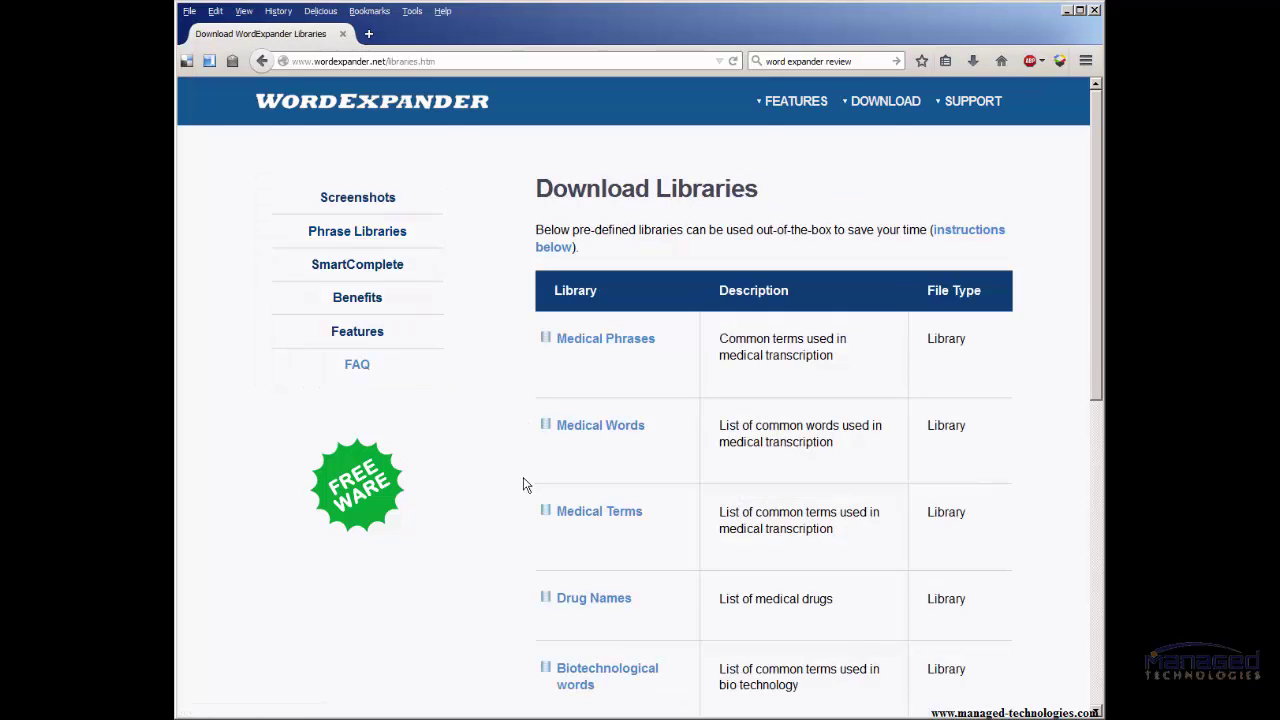
{"action": "scroll", "coordinate": [520, 501], "scroll_direction": "down", "scroll_amount": 2}
{"action": "scroll", "coordinate": [520, 501], "scroll_direction": "down", "scroll_amount": 1}
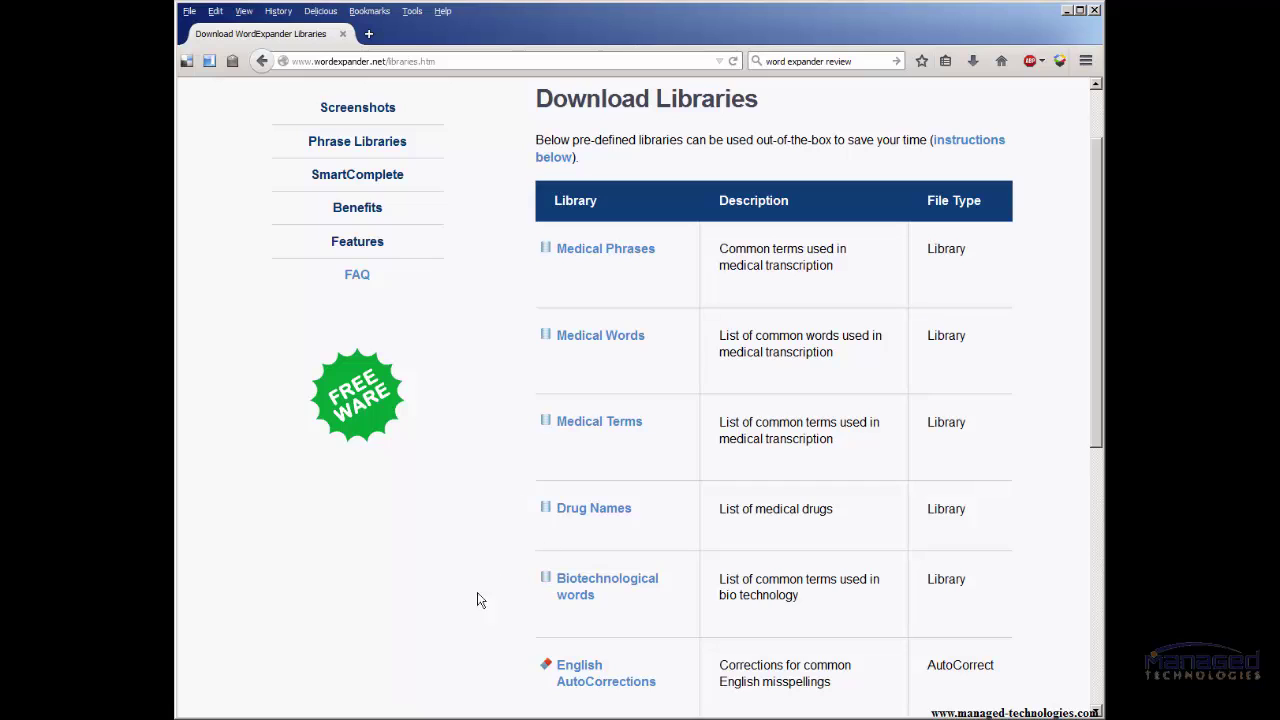
{"action": "scroll", "coordinate": [466, 640], "scroll_direction": "down", "scroll_amount": 2}
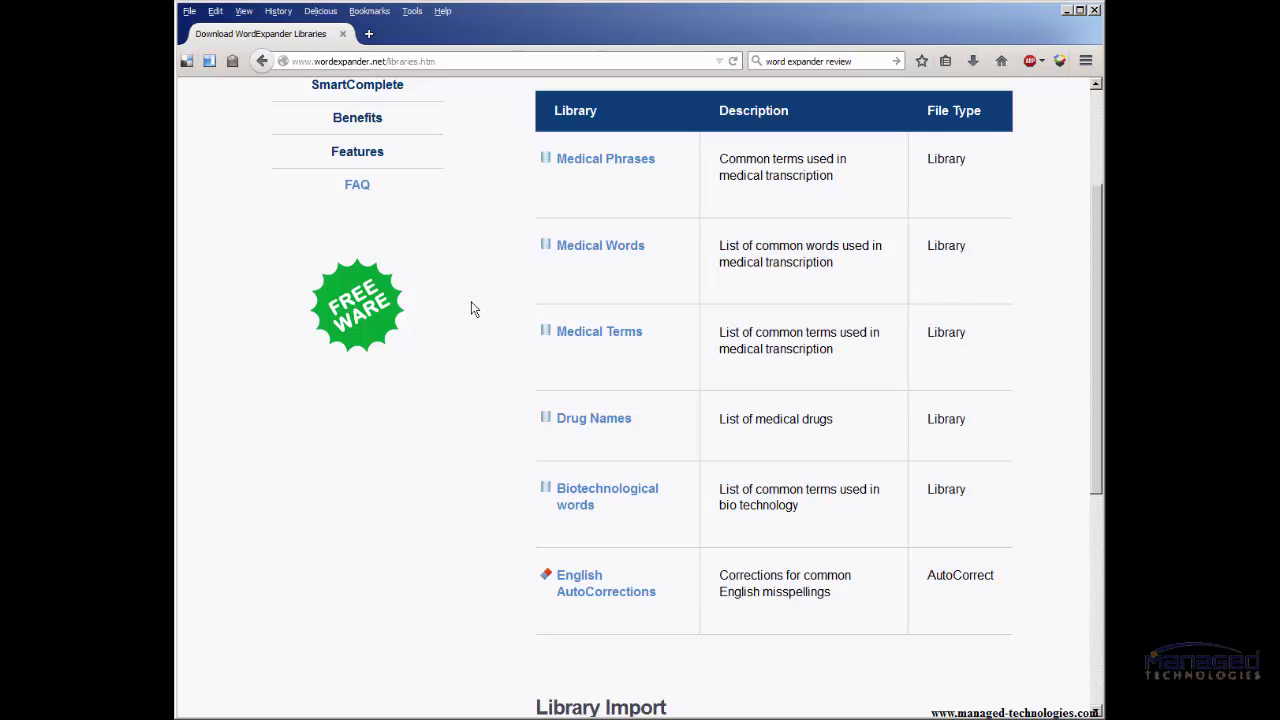
{"action": "scroll", "coordinate": [471, 310], "scroll_direction": "up", "scroll_amount": 3}
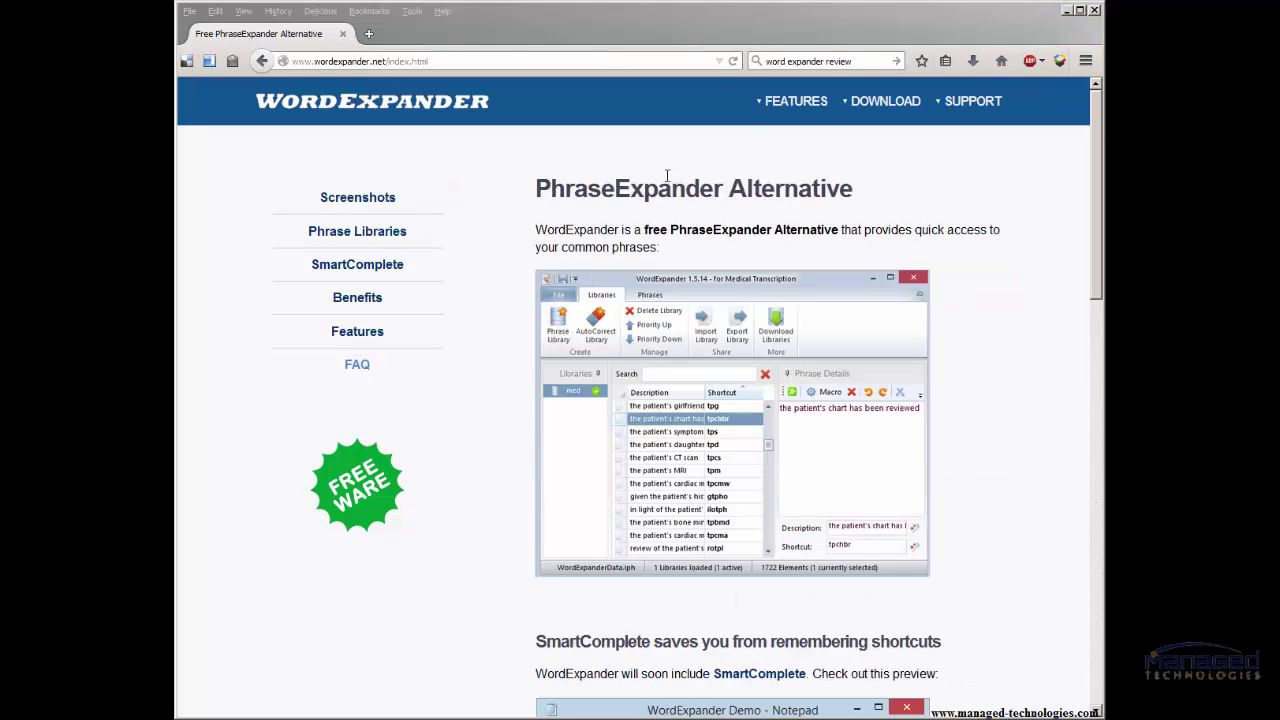
{"action": "mouse_move", "coordinate": [871, 108]}
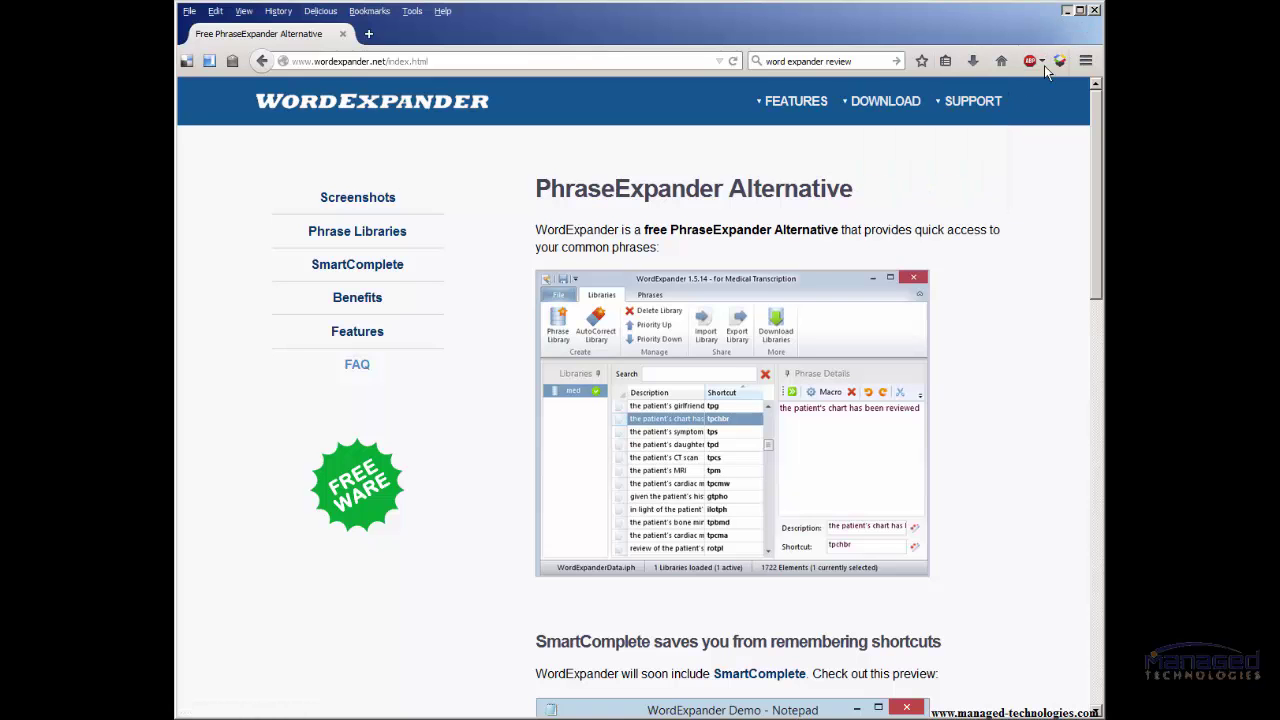
Minimize the browser, show the second Phrases library, and clear all text in Notepad
{"action": "left_click", "coordinate": [1066, 12]}
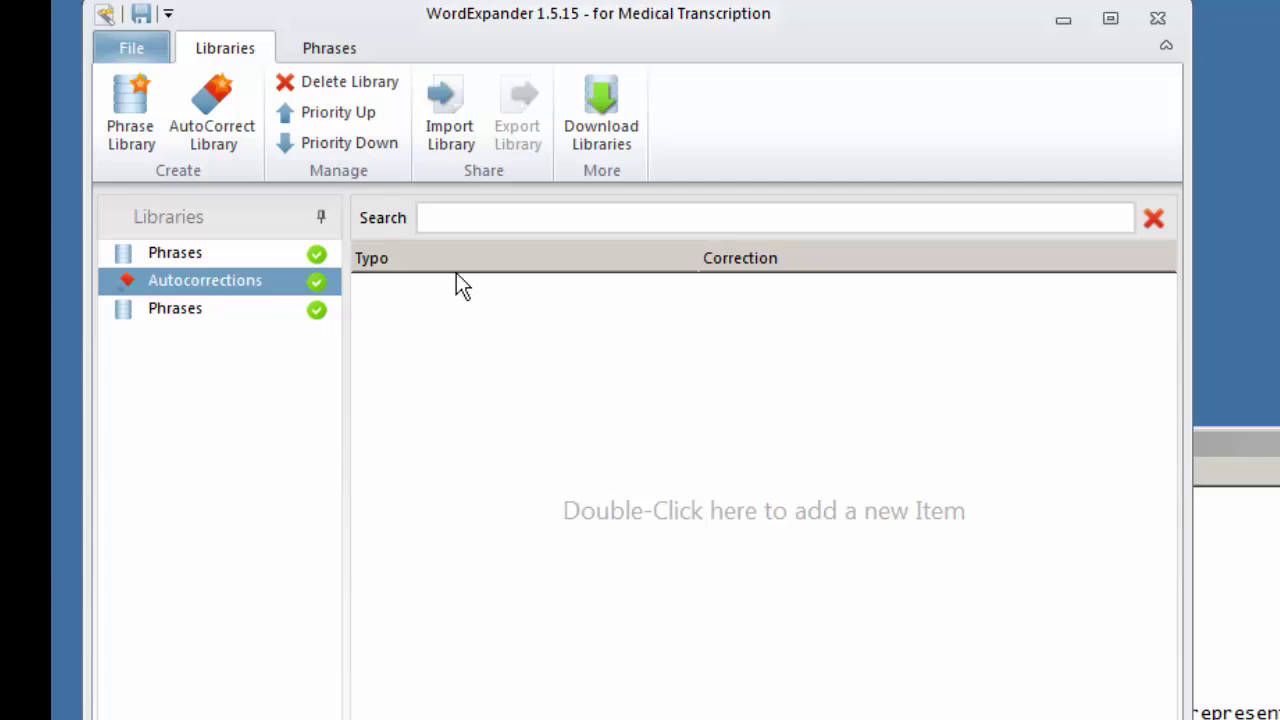
{"action": "left_click", "coordinate": [168, 308]}
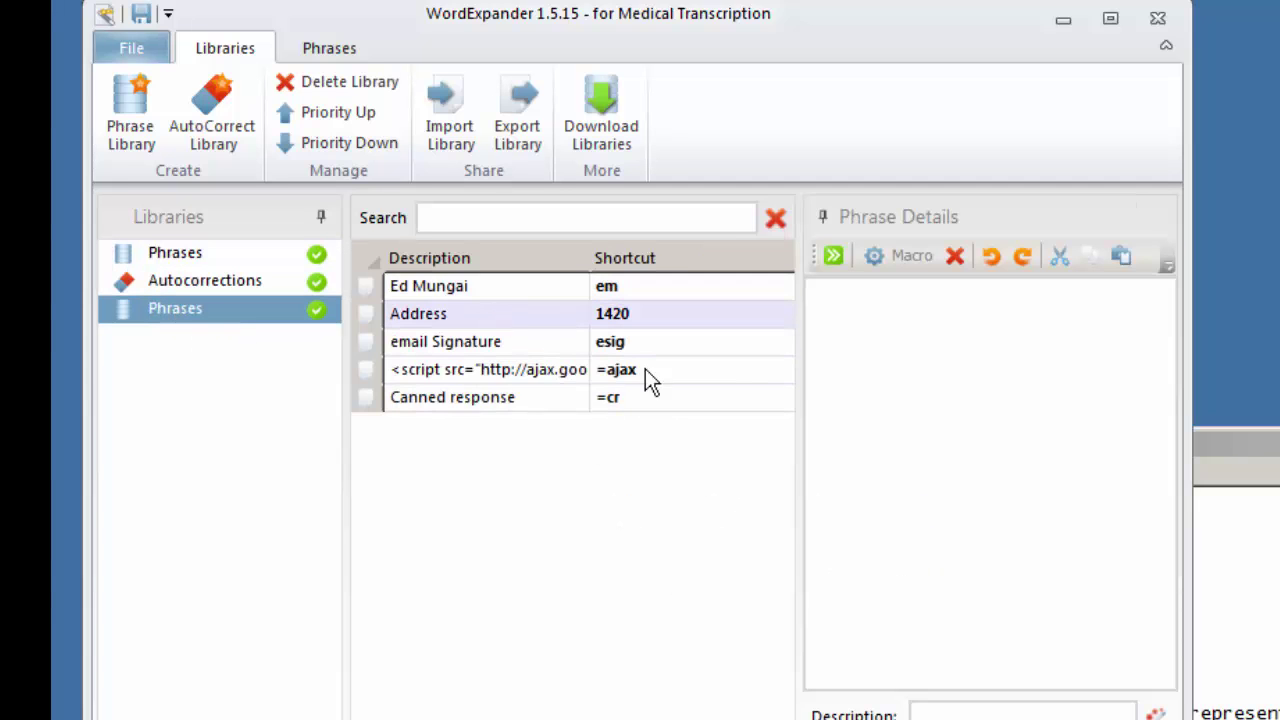
{"action": "key", "text": "alt+Tab"}
{"action": "key", "text": "ctrl+a"}
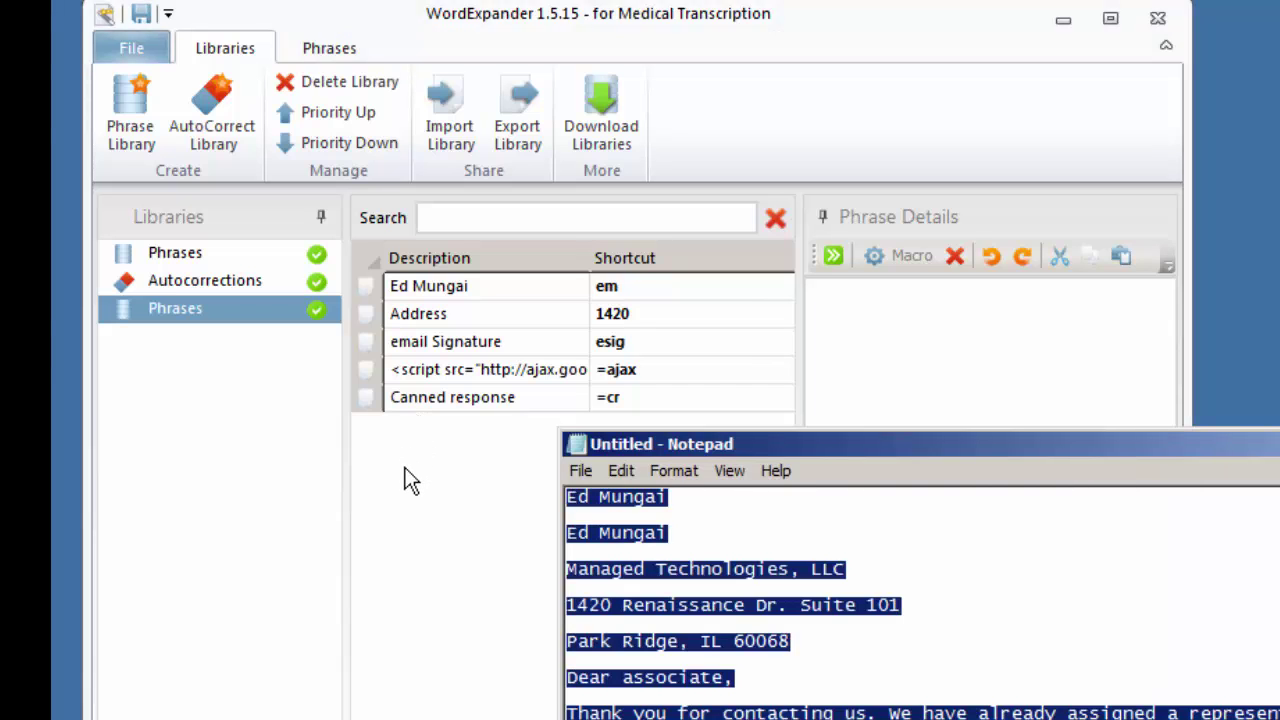
{"action": "key", "text": "Delete"}
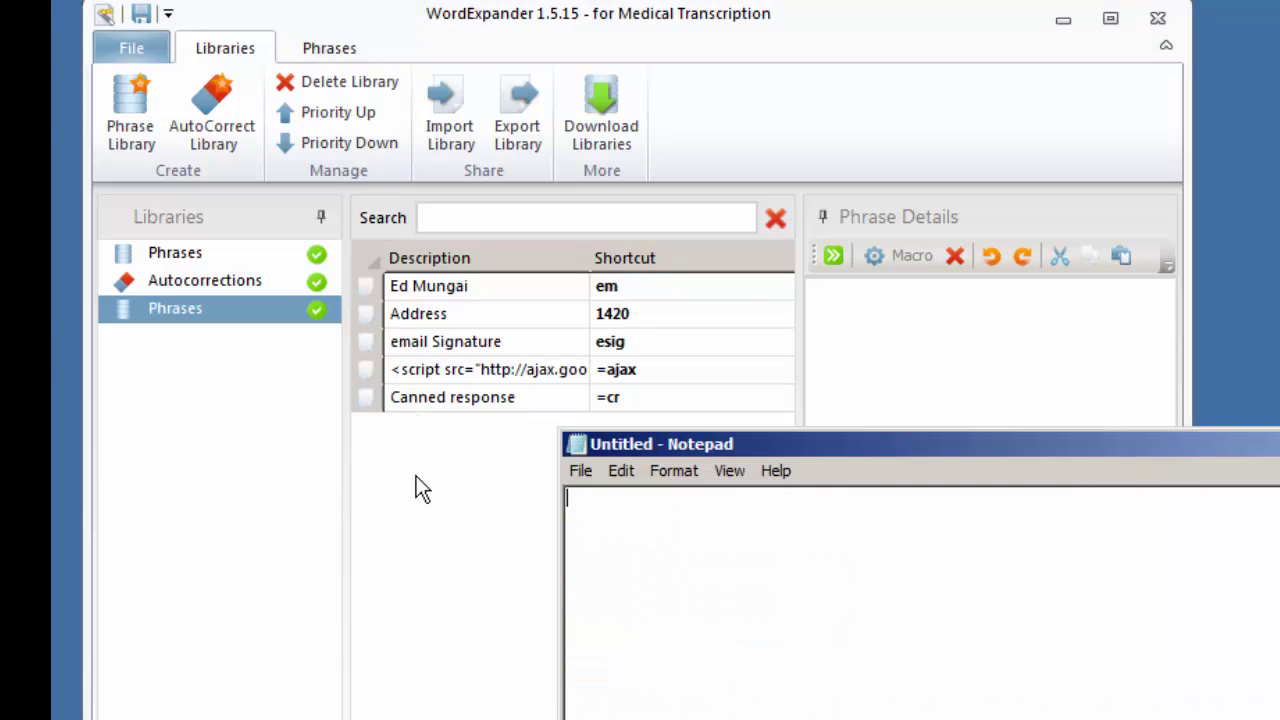
Add a phrase with description 'new', shortcut 'new' and text 'this is new'
{"action": "left_click", "coordinate": [409, 291]}
{"action": "key", "text": "ctrl+n"}
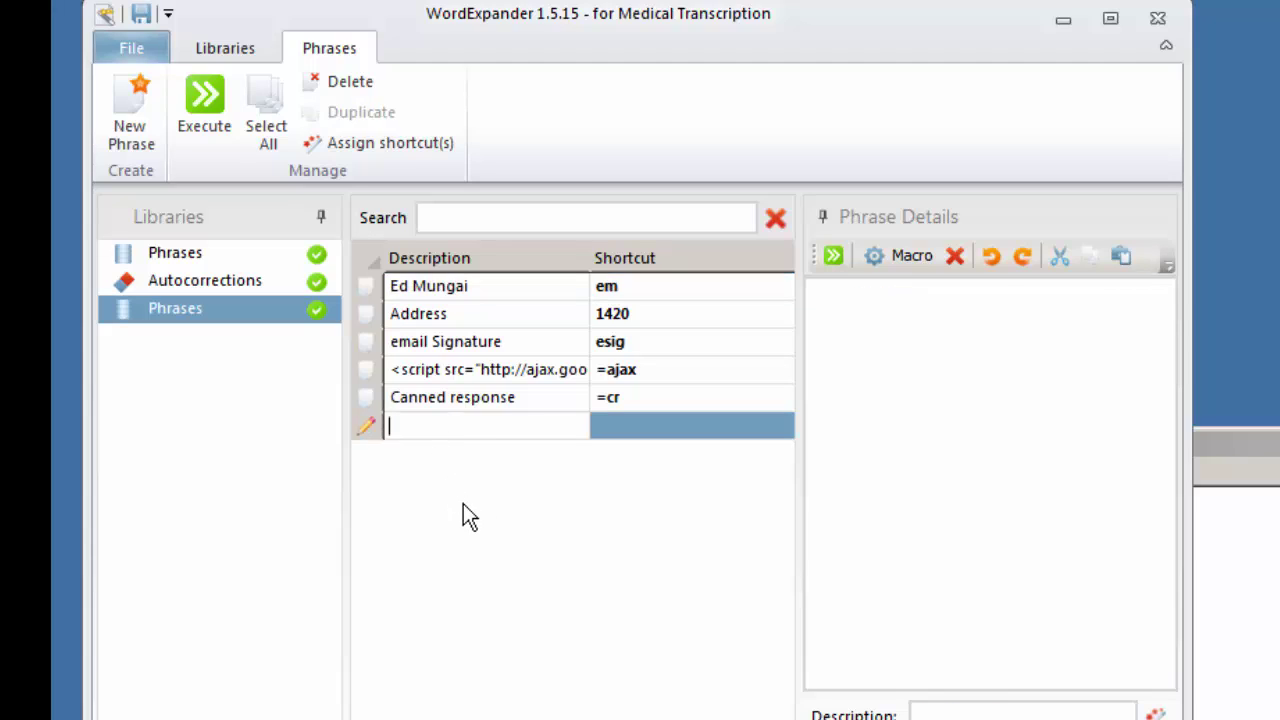
{"action": "type", "text": "n"}
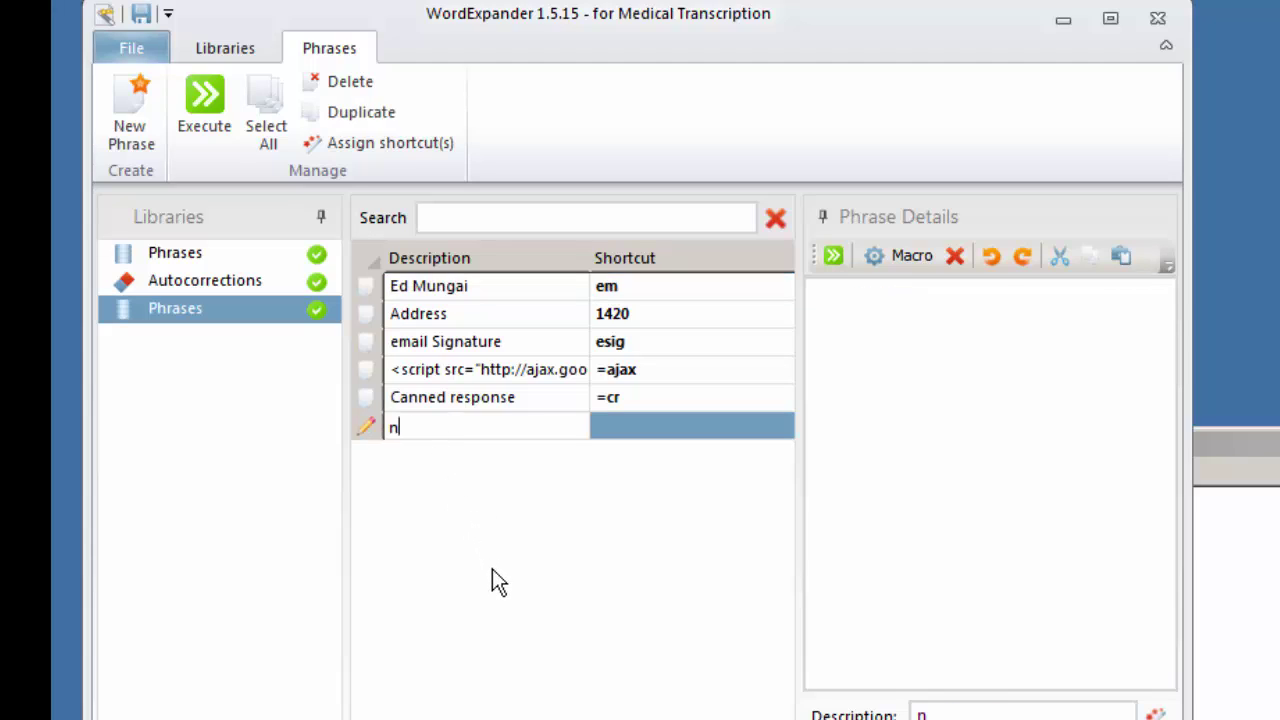
{"action": "type", "text": "ew"}
{"action": "left_click", "coordinate": [689, 420]}
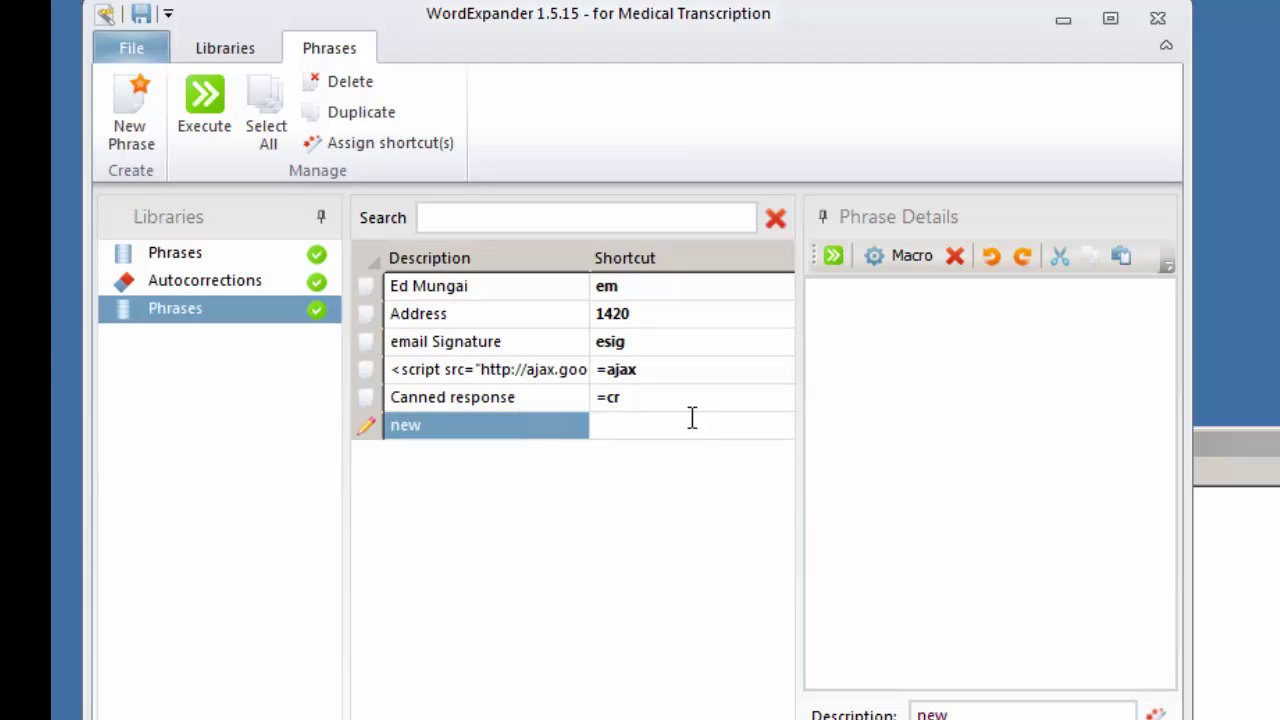
{"action": "type", "text": "new"}
{"action": "left_click", "coordinate": [922, 421]}
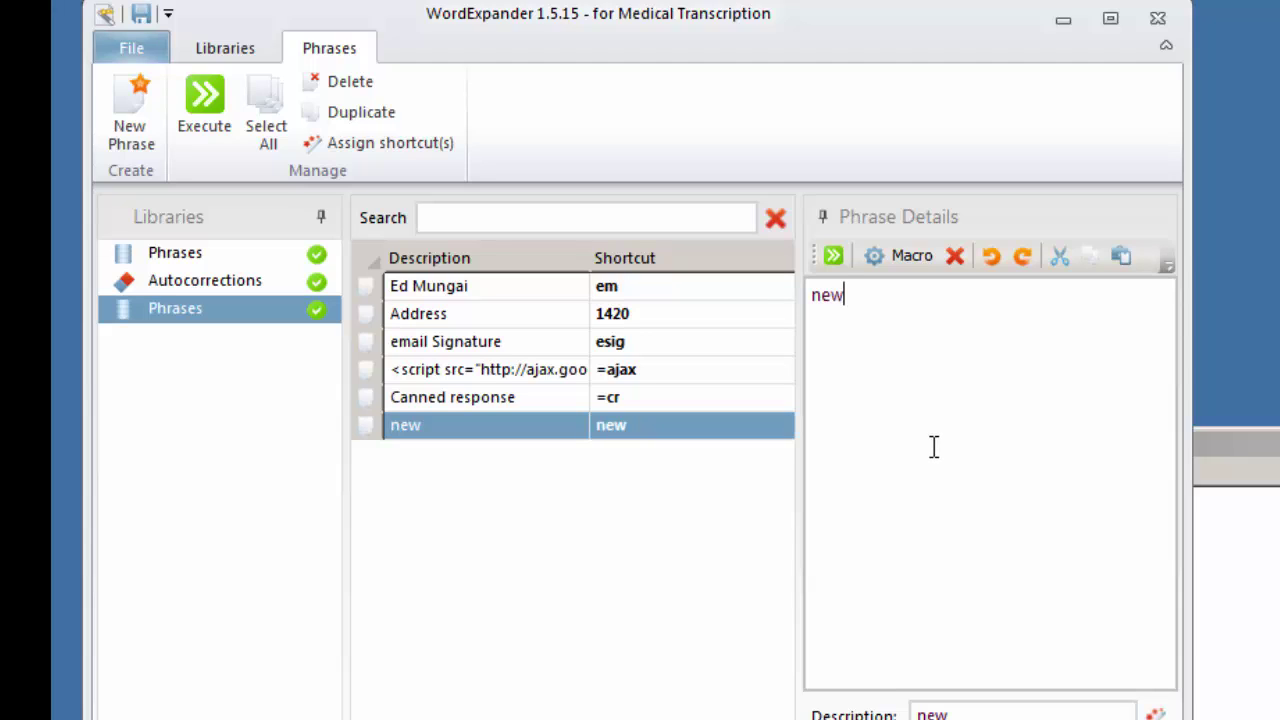
{"action": "key", "text": "Home"}
{"action": "type", "text": "this is"}
Save the new phrase, test its 'new' expansion in Notepad, then erase the result
{"action": "left_click", "coordinate": [617, 574]}
{"action": "key", "text": "alt+Tab"}
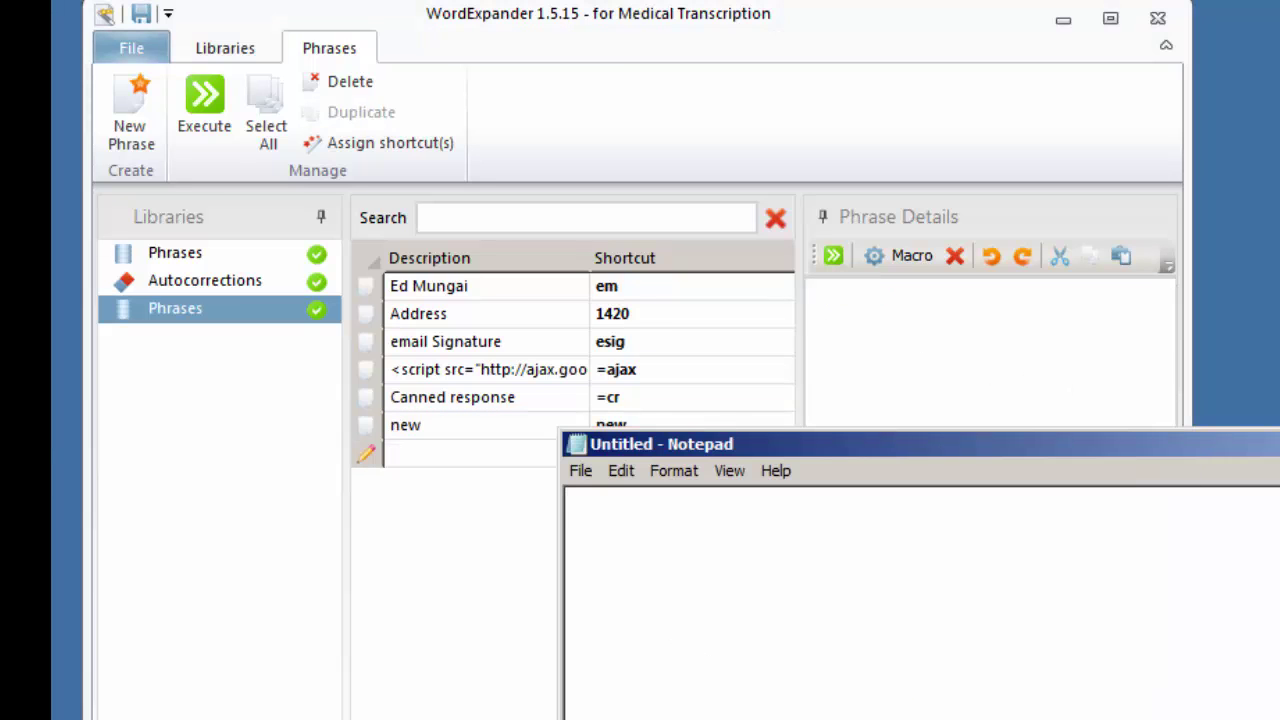
{"action": "type", "text": "ne"}
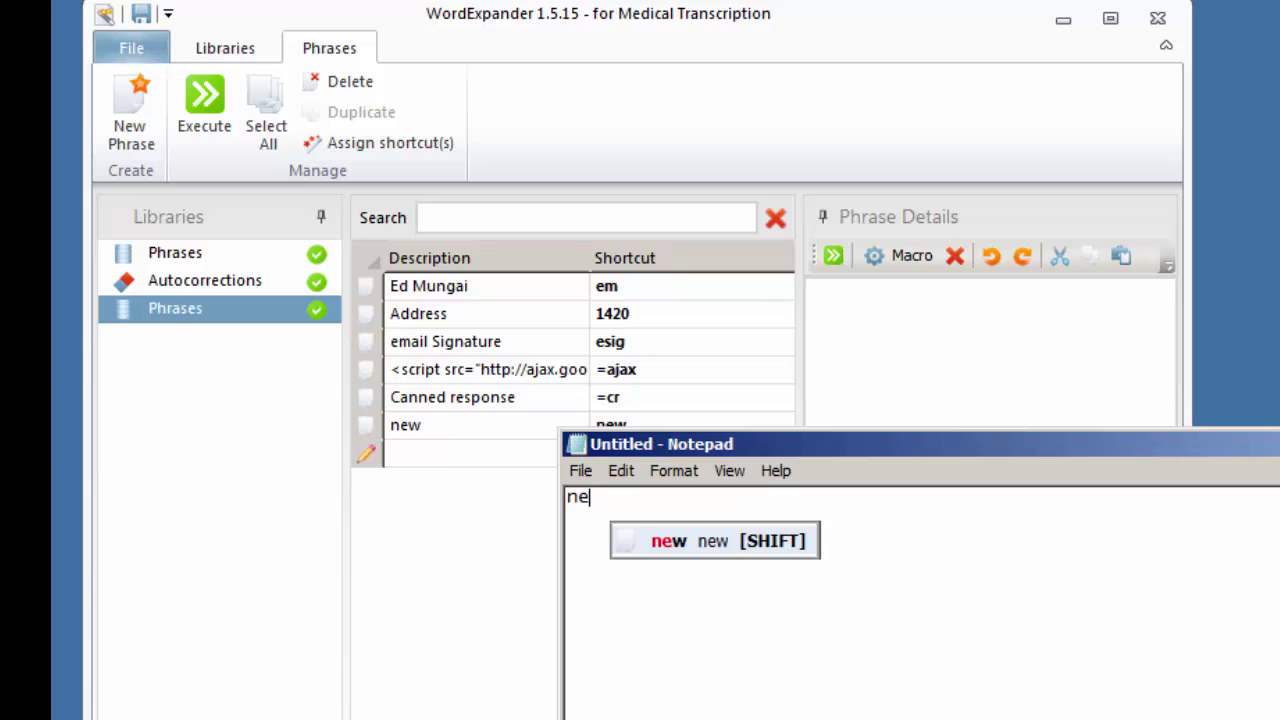
{"action": "key", "text": "shift"}
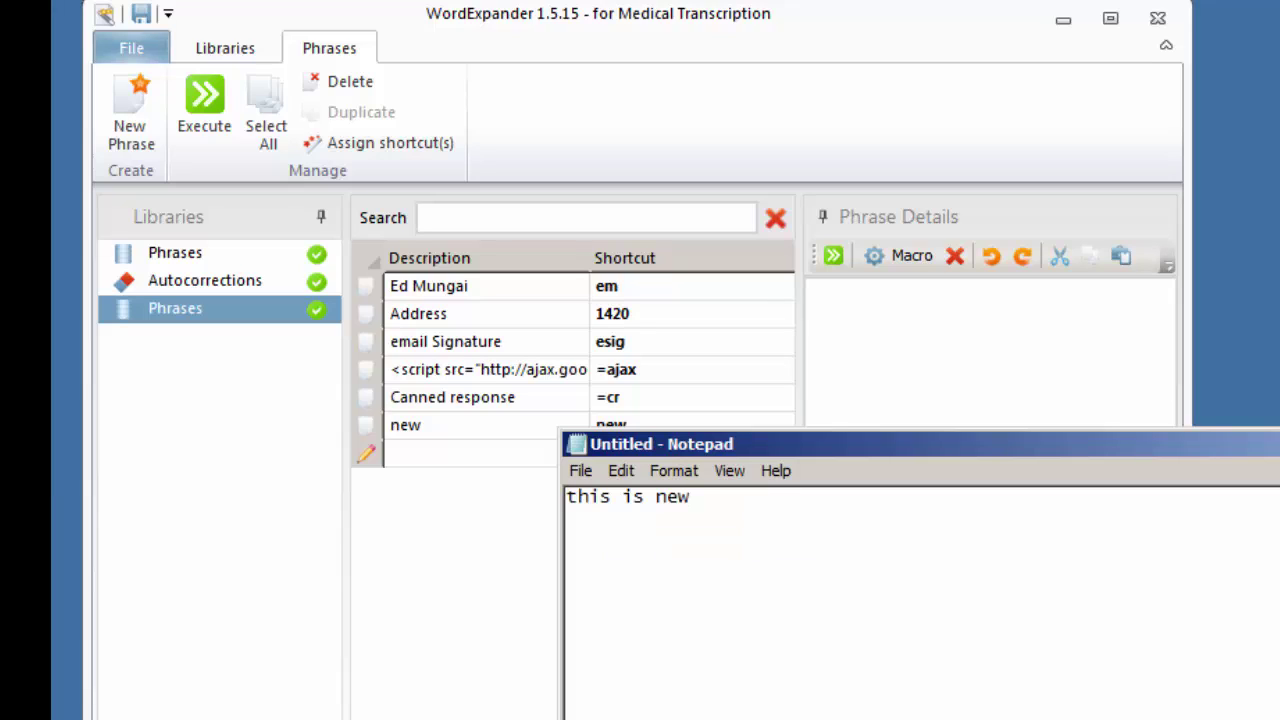
{"action": "key", "text": "BackSpace"}
{"action": "key", "text": "BackSpace"}
{"action": "key", "text": "BackSpace"}
{"action": "key", "text": "BackSpace"}
{"action": "key", "text": "BackSpace"}
{"action": "key", "text": "BackSpace"}
{"action": "key", "text": "BackSpace"}
{"action": "key", "text": "BackSpace"}
{"action": "key", "text": "BackSpace"}
{"action": "key", "text": "BackSpace"}
{"action": "key", "text": "BackSpace"}
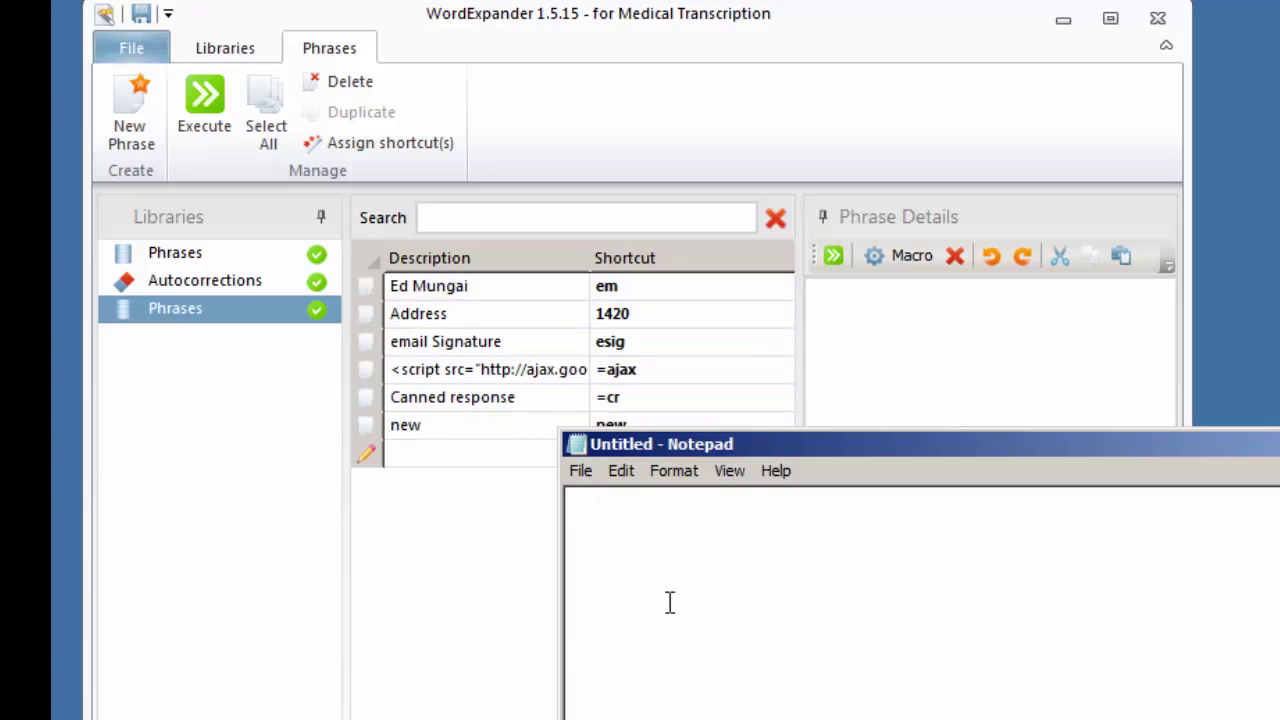
Expand em and 1420 into the contact's name and company address on separate lines
{"action": "type", "text": "em"}
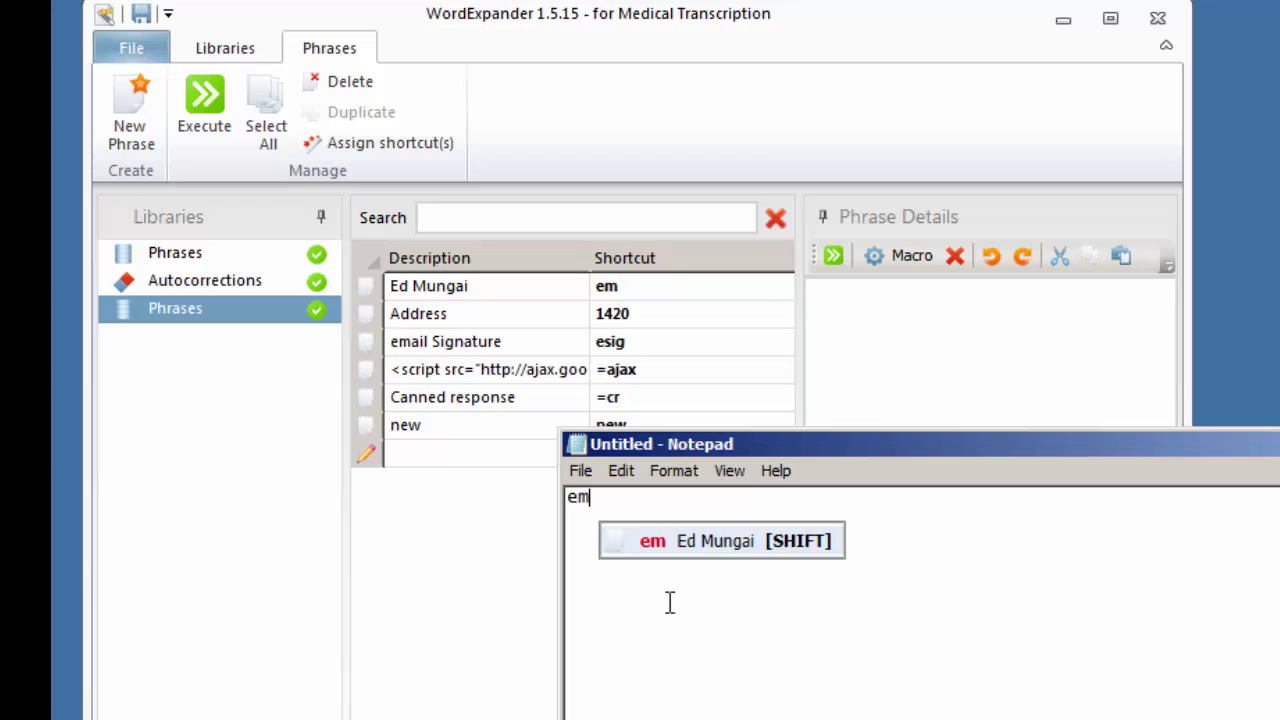
{"action": "key", "text": "shift"}
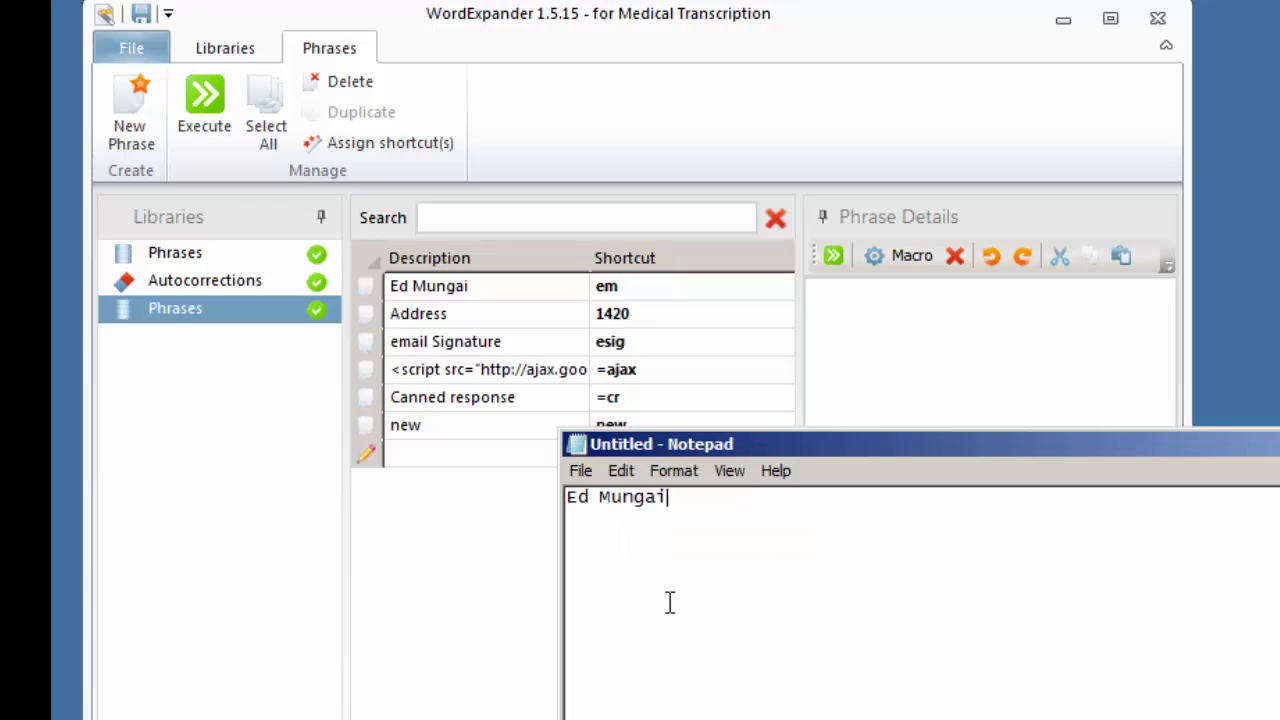
{"action": "key", "text": "Return"}
{"action": "key", "text": "Return"}
{"action": "type", "text": "14"}
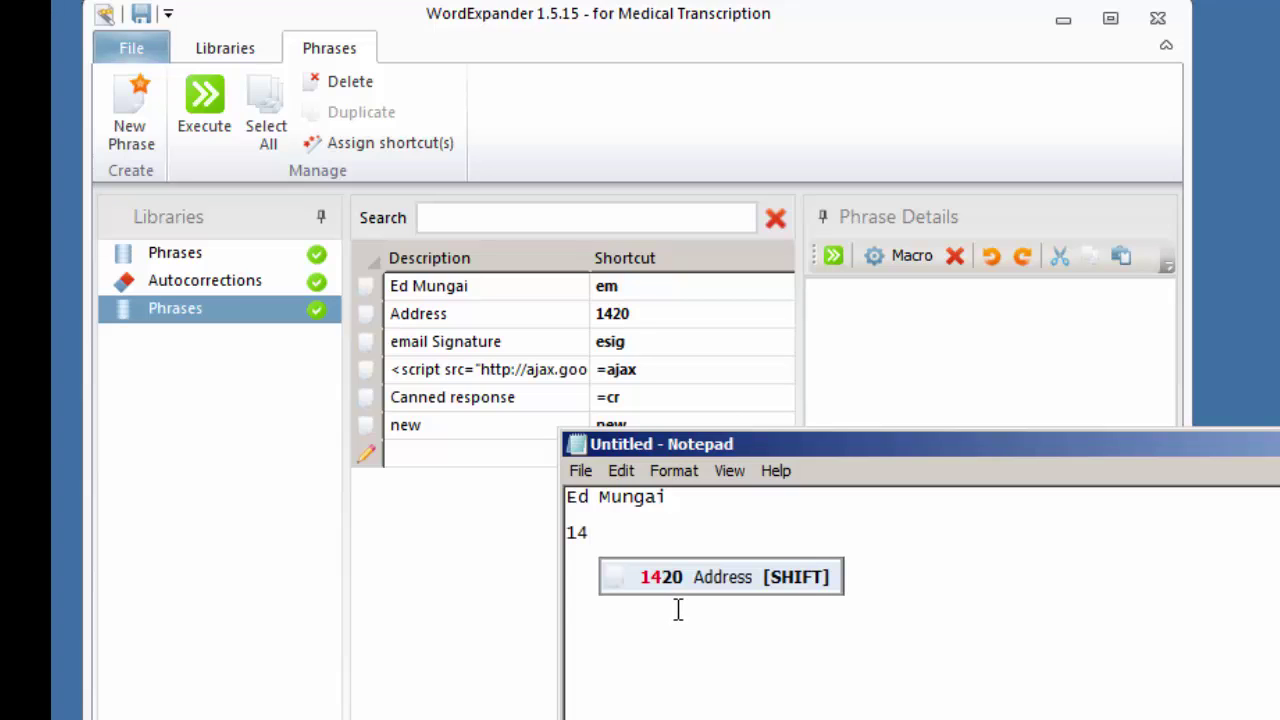
{"action": "key", "text": "shift"}
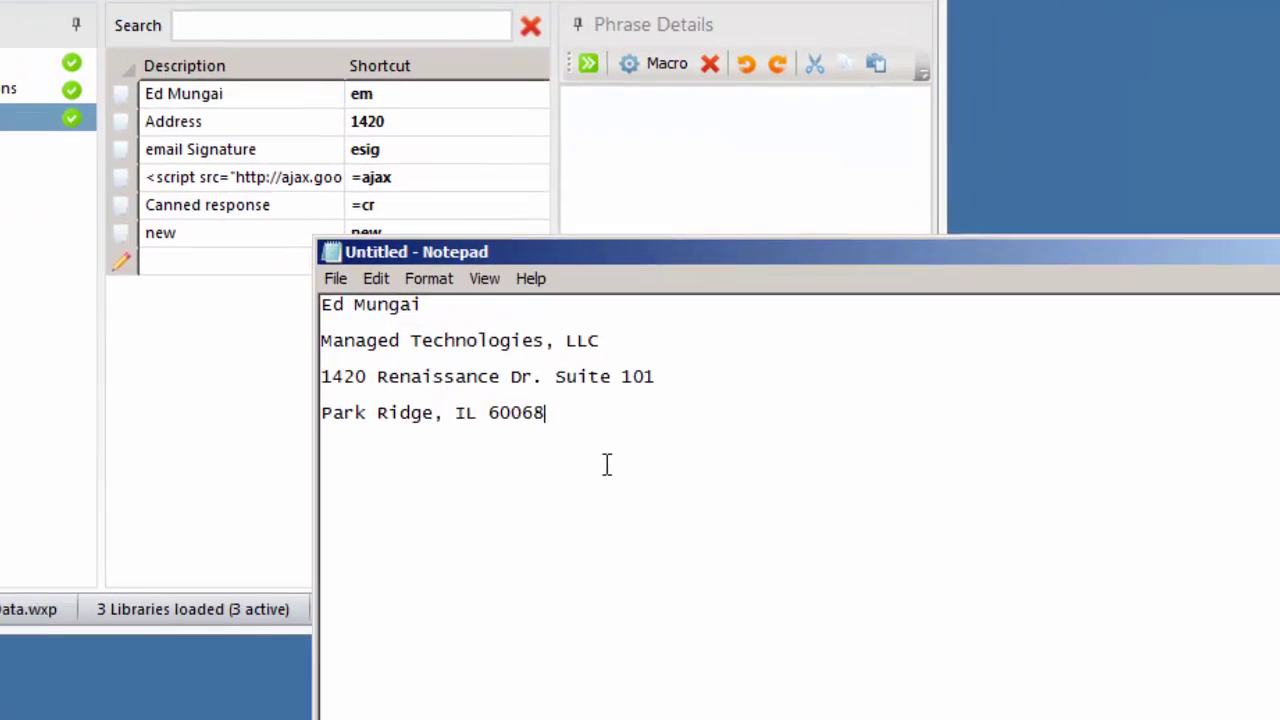
{"action": "key", "text": "Return"}
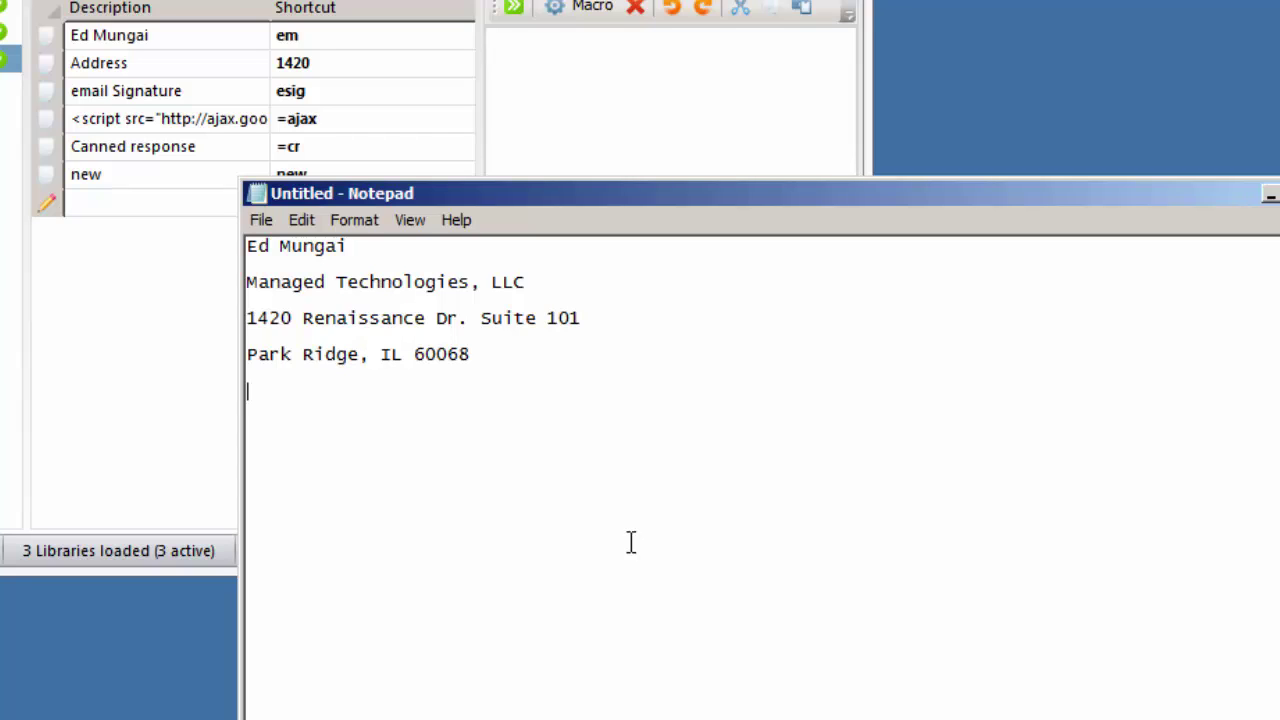
Insert the =ajax jQuery script tags, then the =cr 'Dear associate' canned response below
{"action": "type", "text": "=a"}
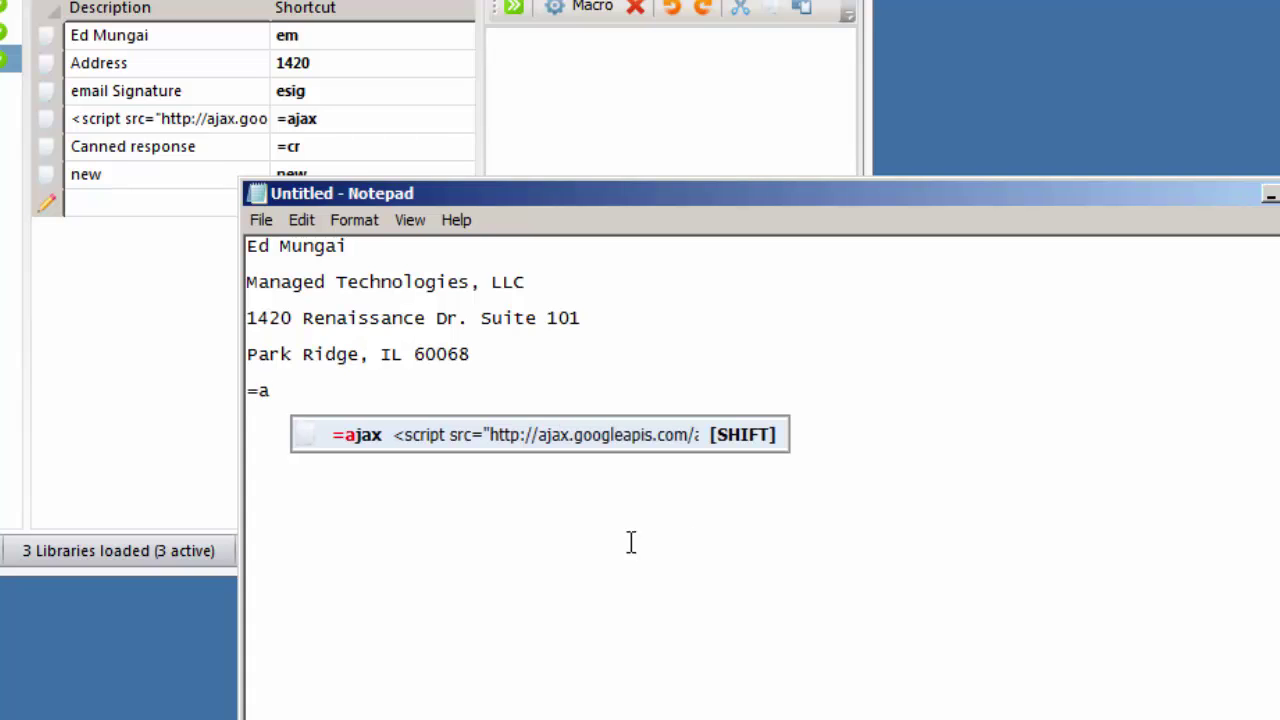
{"action": "key", "text": "shift"}
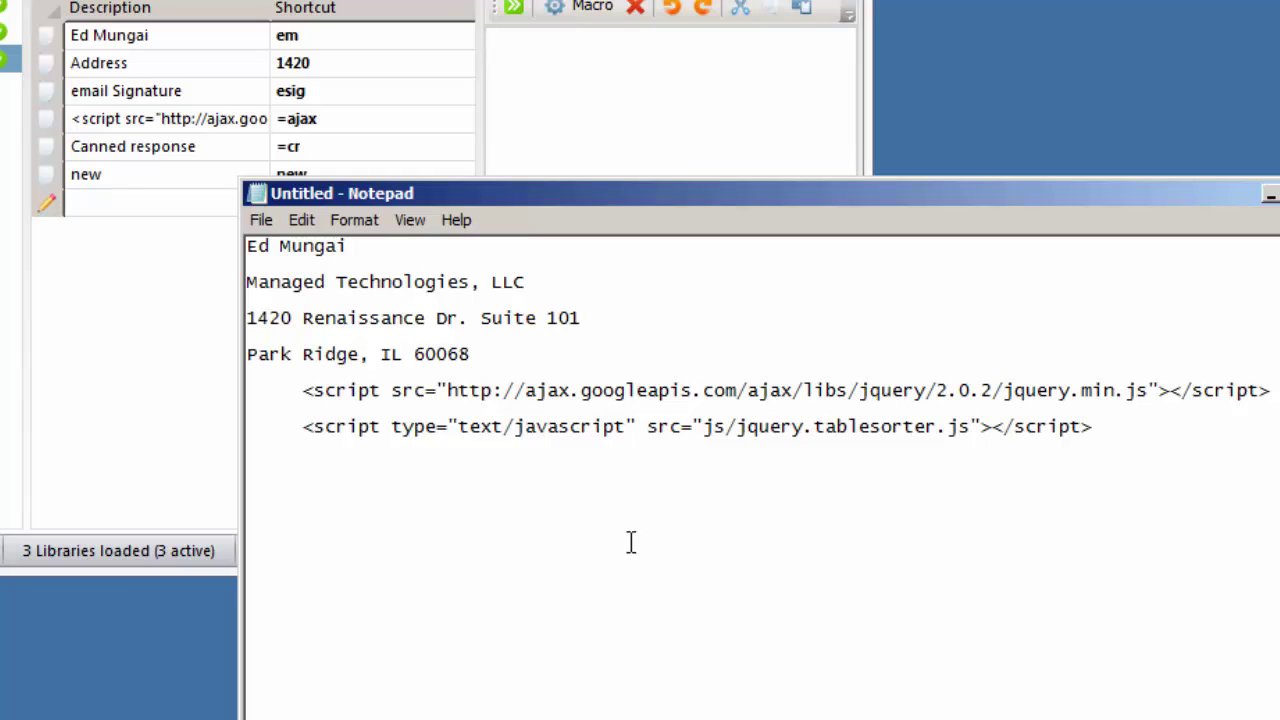
{"action": "key", "text": "Return"}
{"action": "key", "text": "Return"}
{"action": "type", "text": "=cr"}
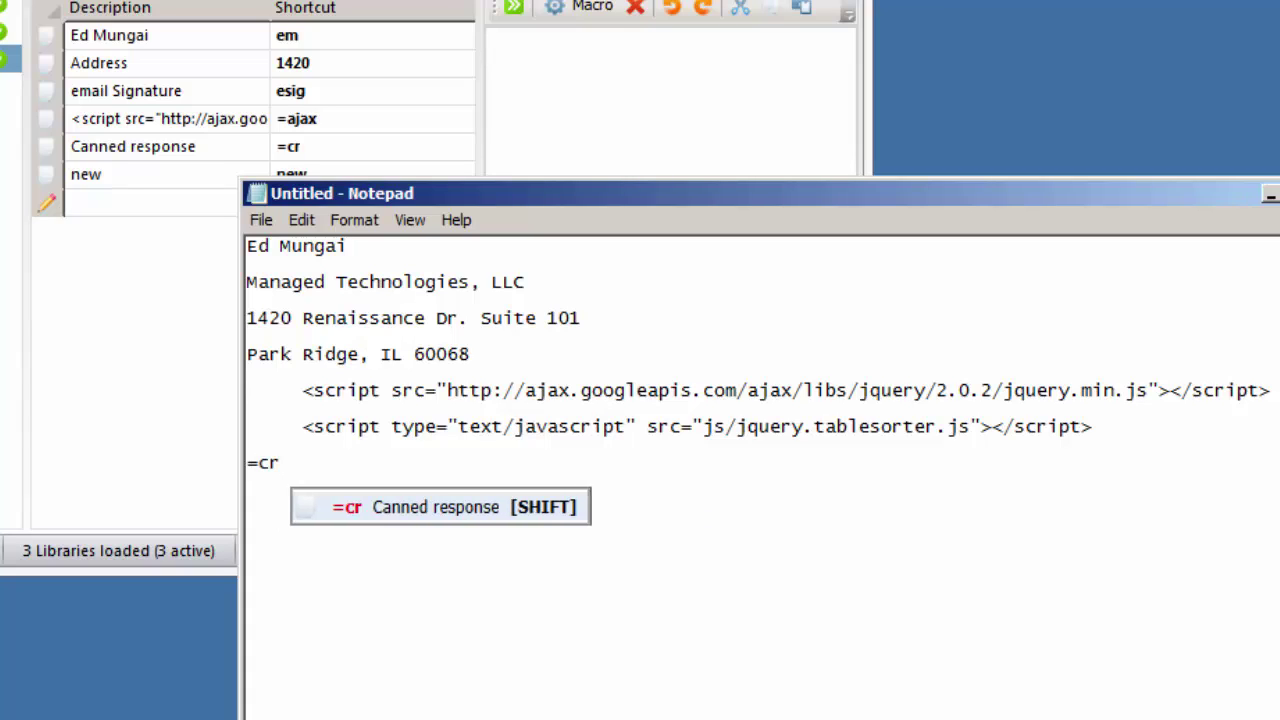
{"action": "key", "text": "shift"}
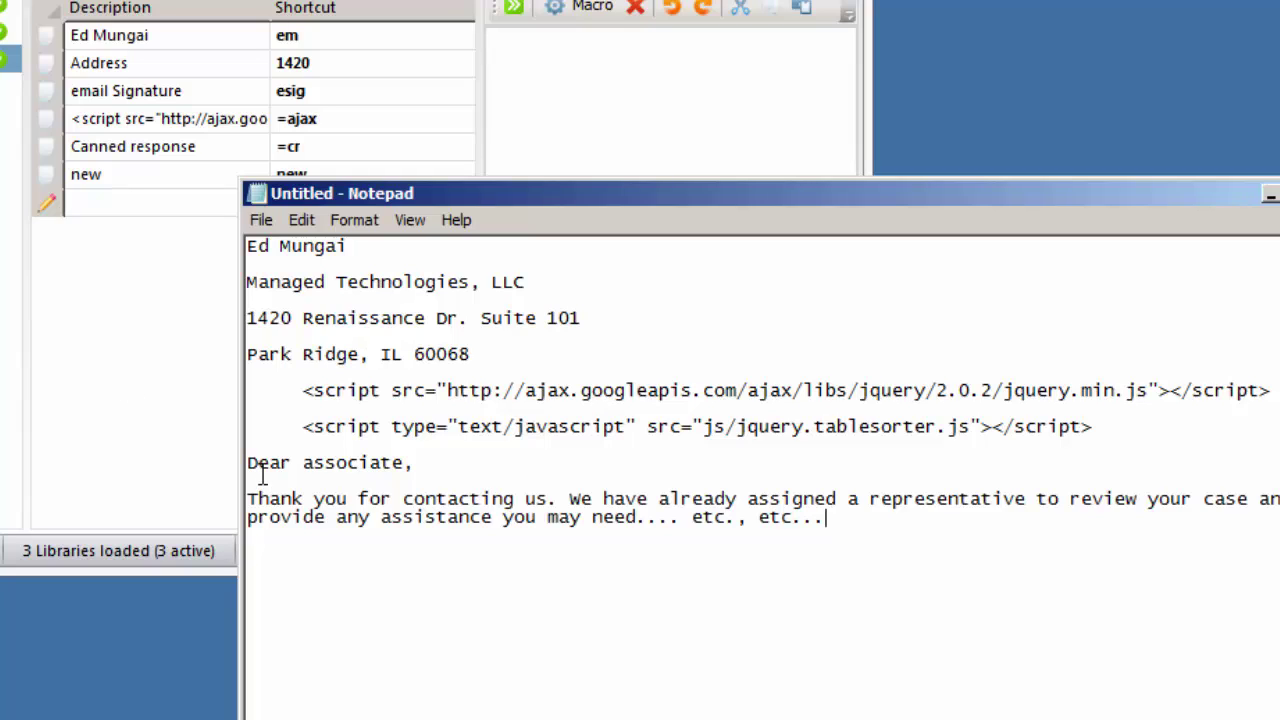
Select the Canned response phrase in WordExpander to view its =cr text
{"action": "left_click", "coordinate": [136, 155]}
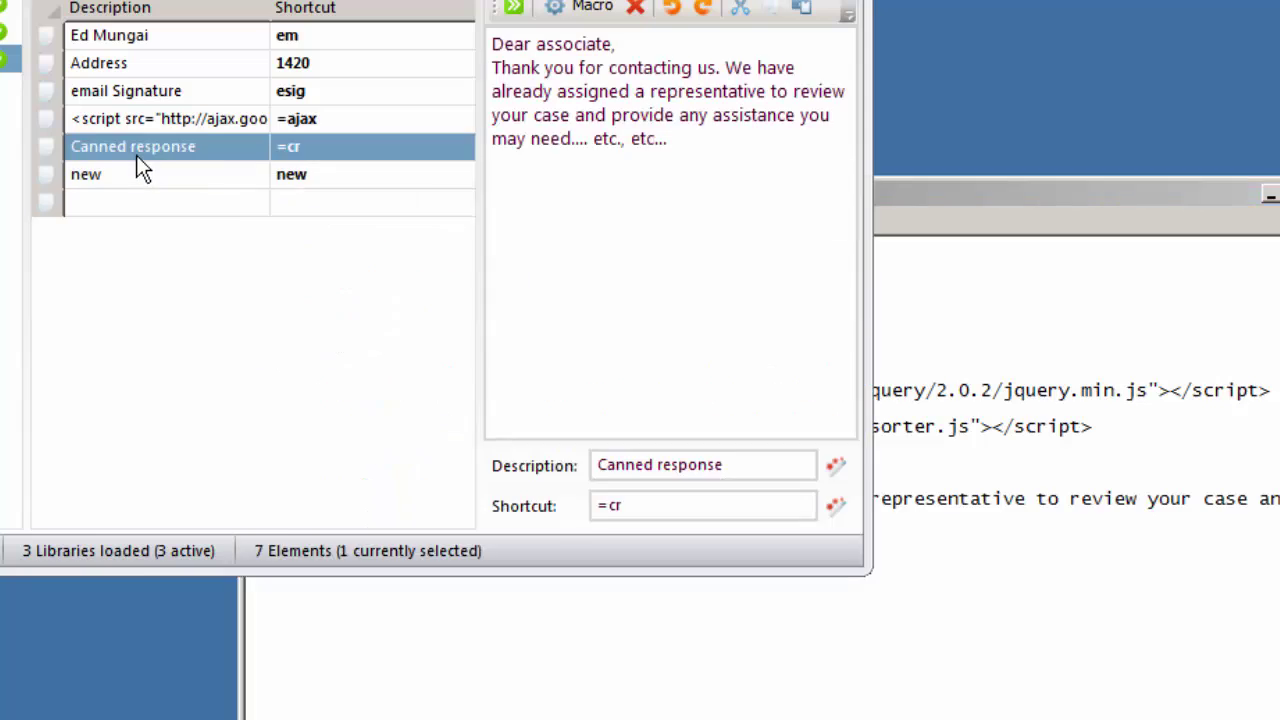